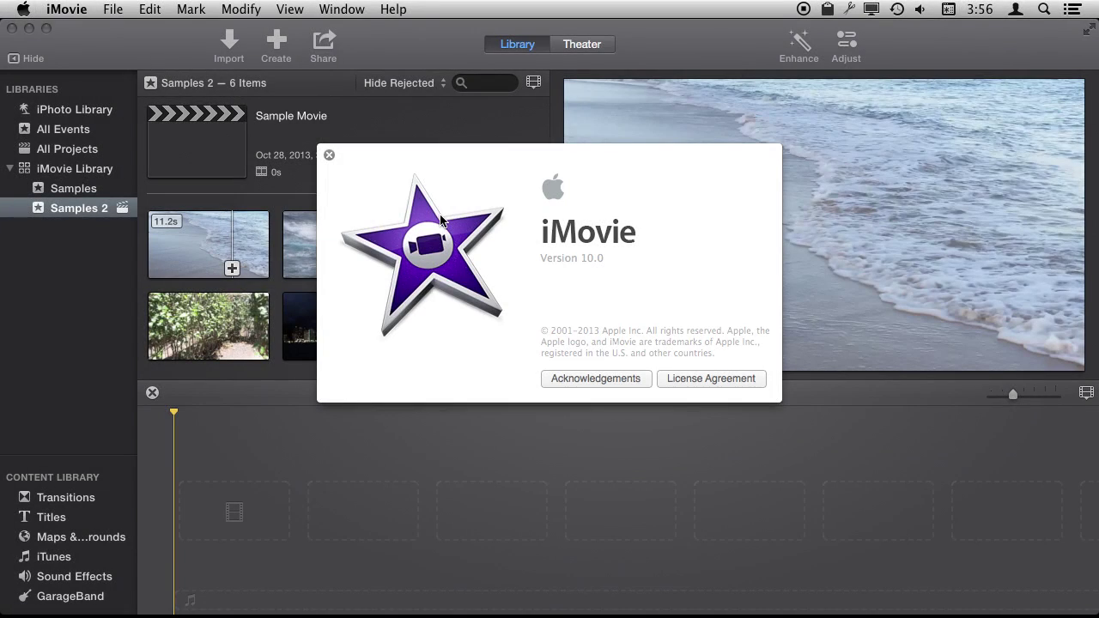
- Dismiss the About iMovie (version 10.0) window to reveal the empty Sample Movie project
left_click(329, 156)
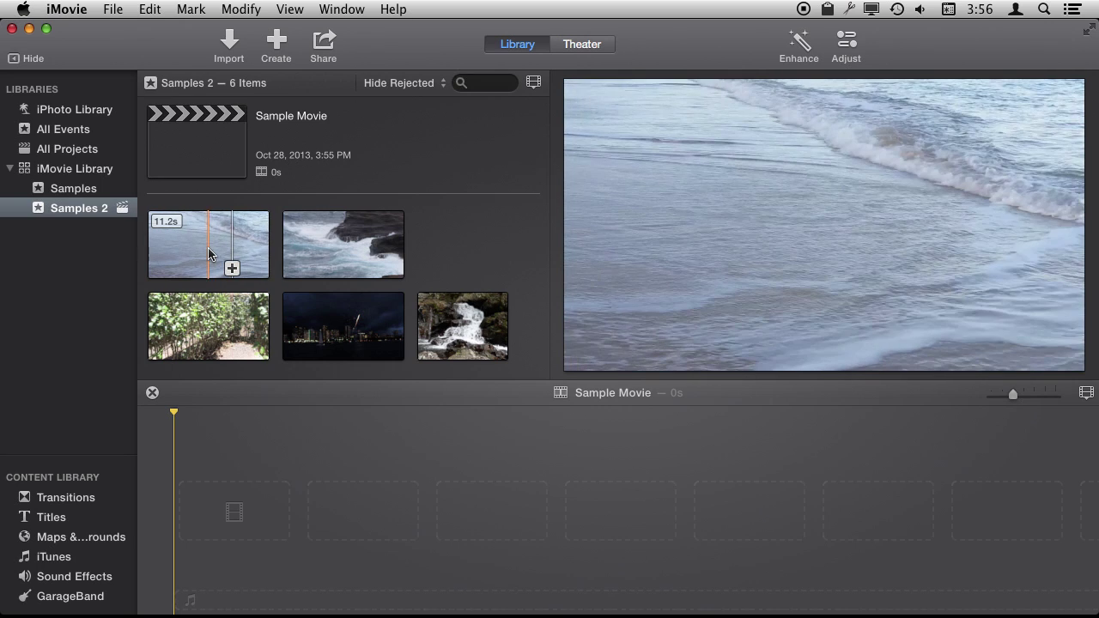
left_click(240, 500)
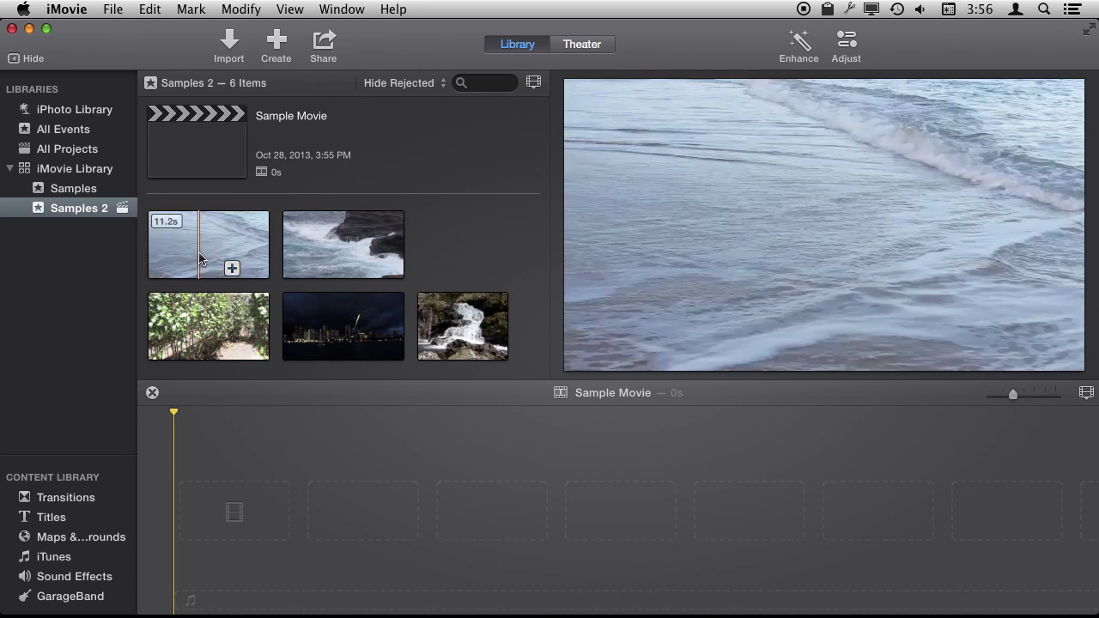
- Place the ocean clip, then the waterfall clip after it, in the Sample Movie timeline
left_click_drag(197, 245, 231, 528)
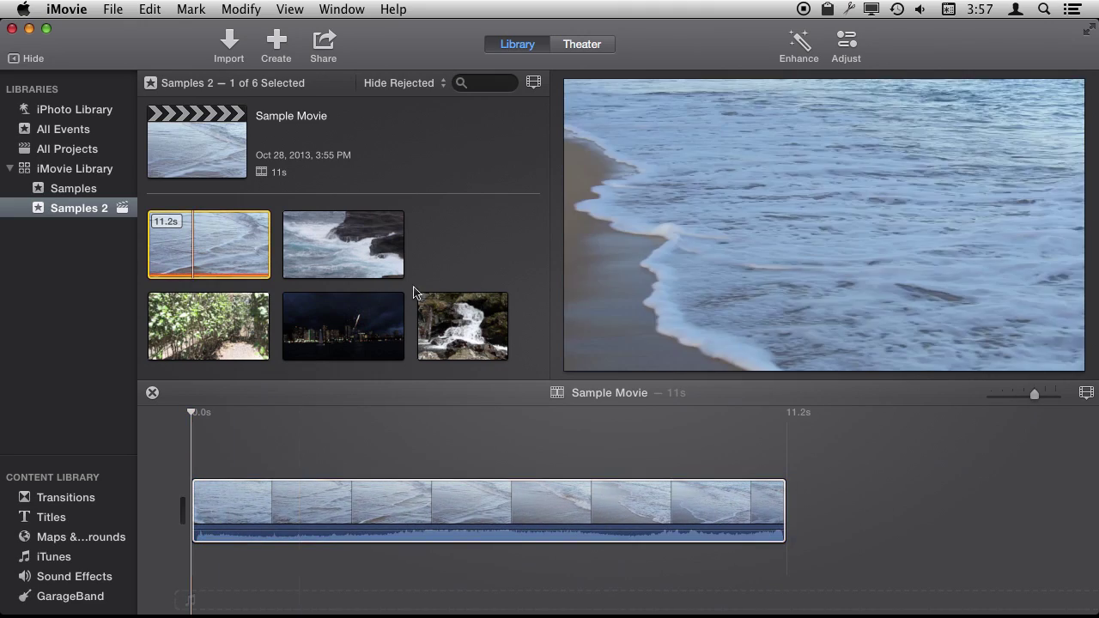
left_click(461, 329)
left_click_drag(462, 329, 798, 508)
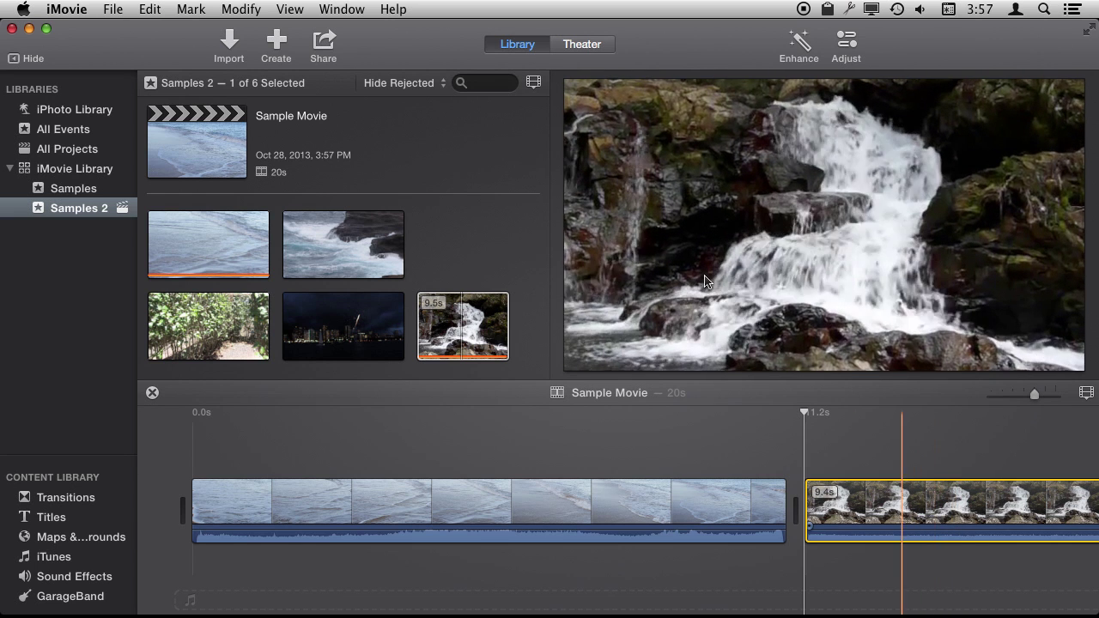
mouse_move(823, 225)
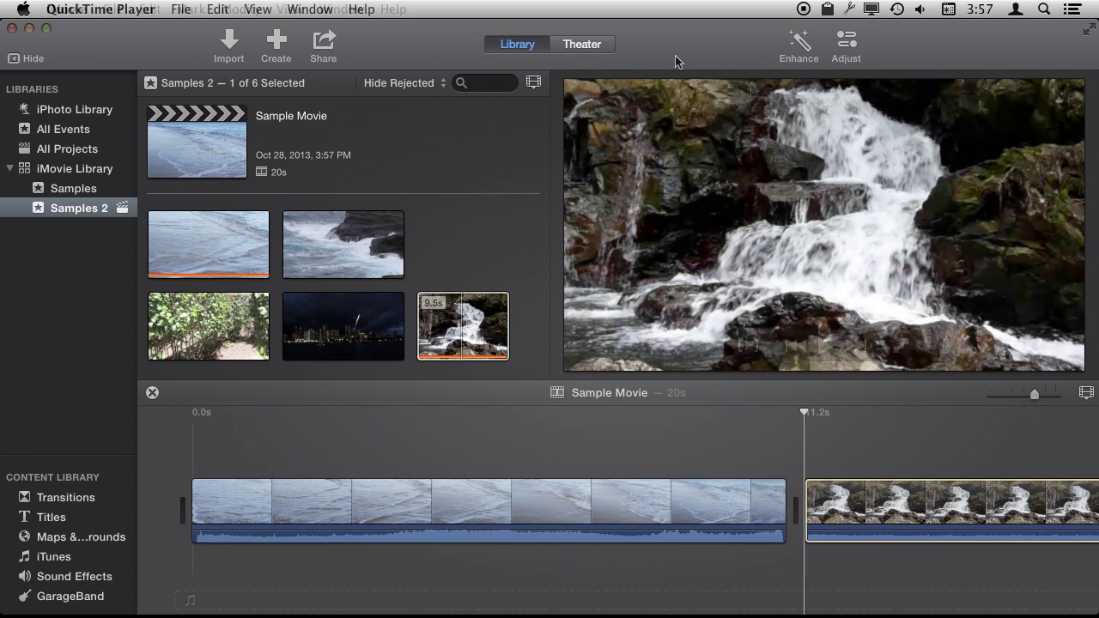
- Draw a crop frame on the waterfall clip covering most of the picture, slightly tightening it
left_click(885, 504)
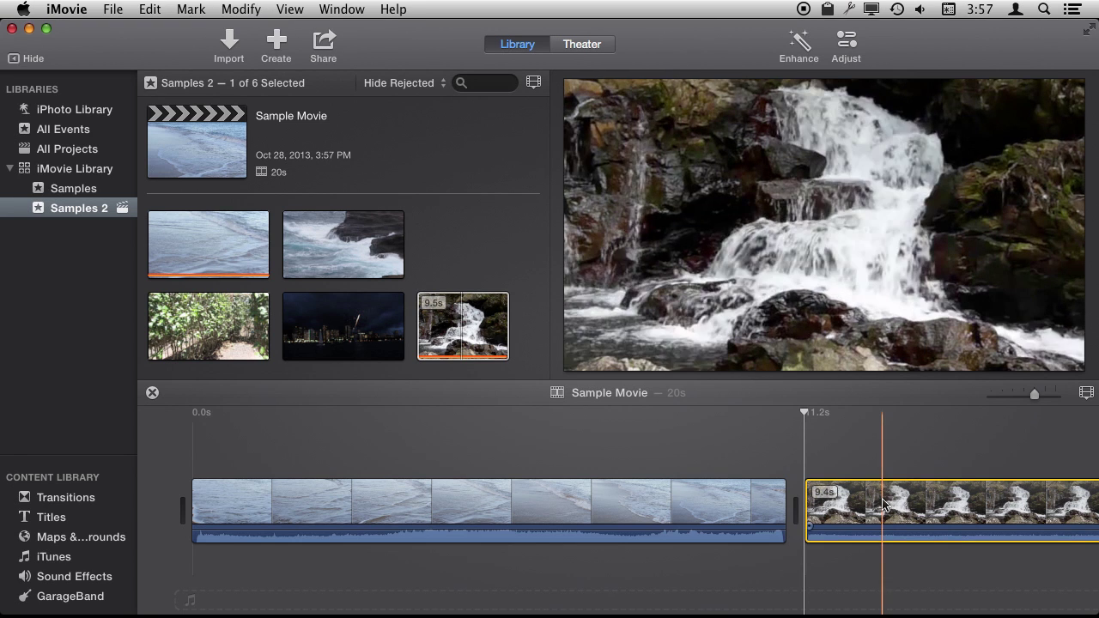
left_click(846, 45)
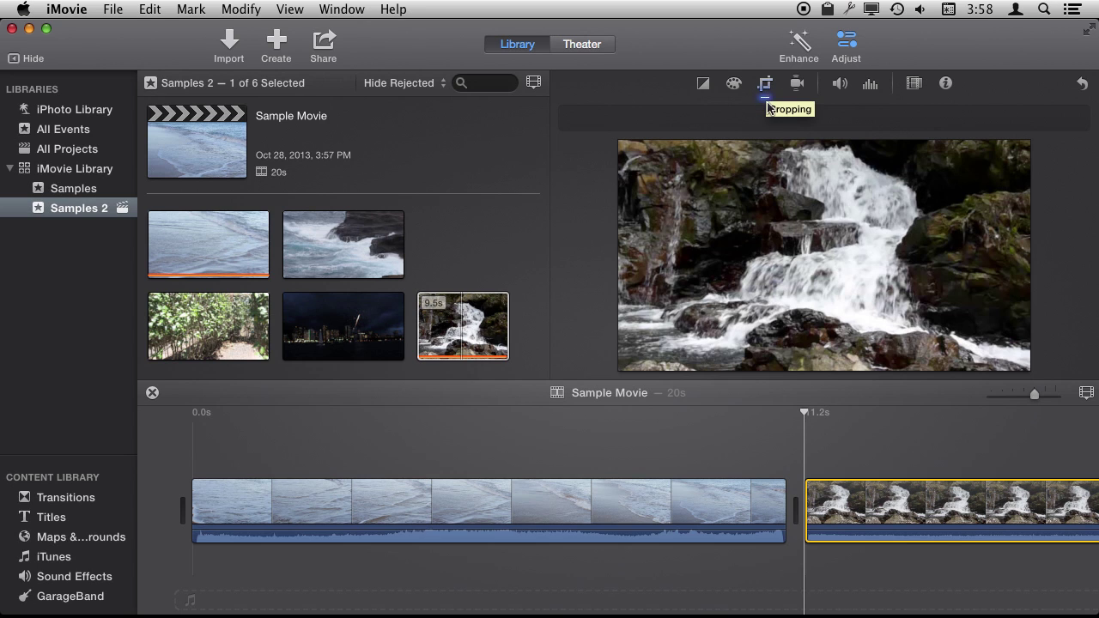
left_click(766, 86)
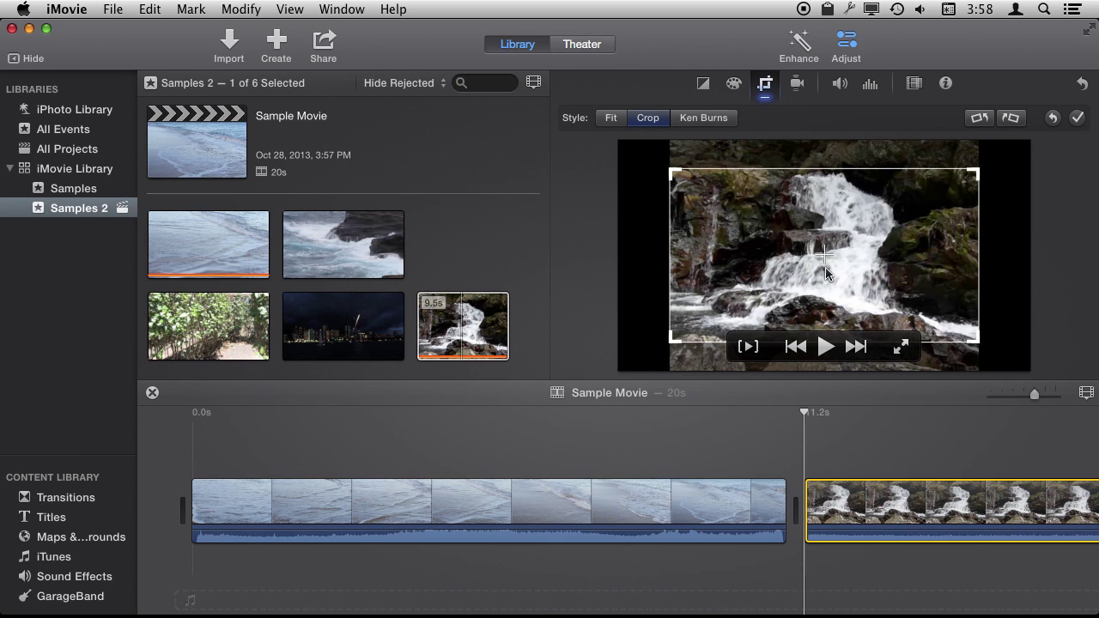
left_click_drag(826, 273, 826, 245)
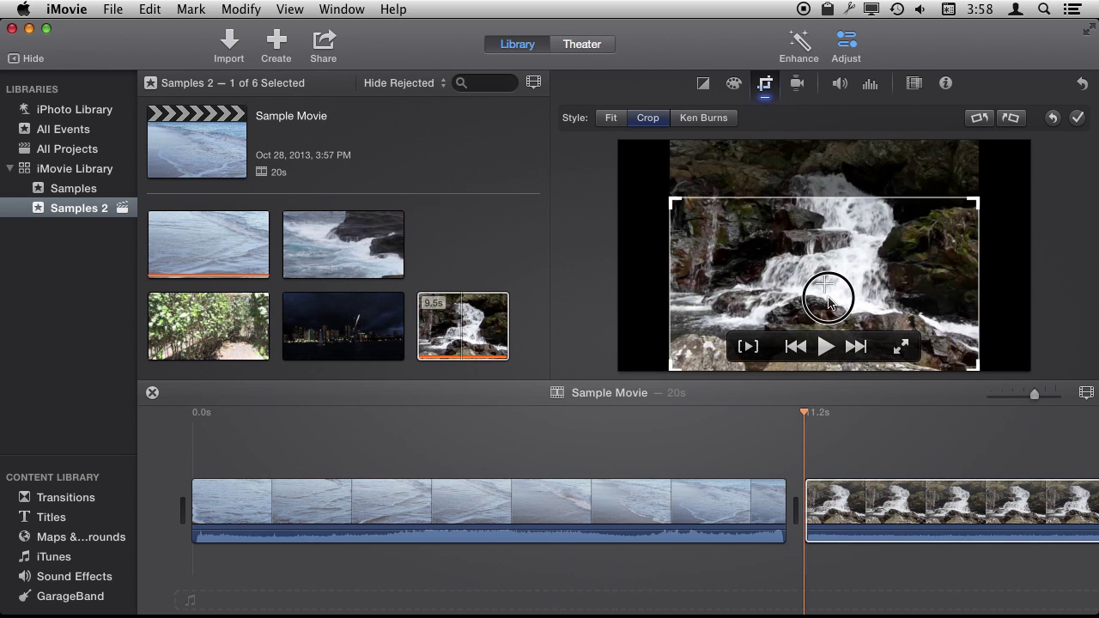
left_click_drag(826, 244, 830, 258)
left_click_drag(983, 332, 900, 316)
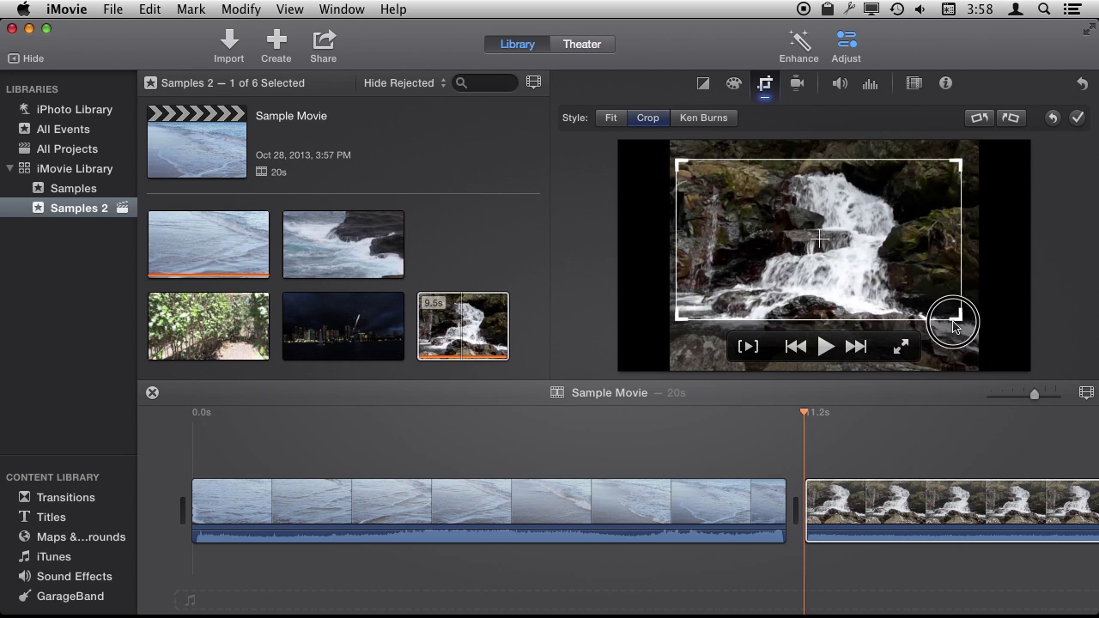
left_click_drag(787, 220, 862, 235)
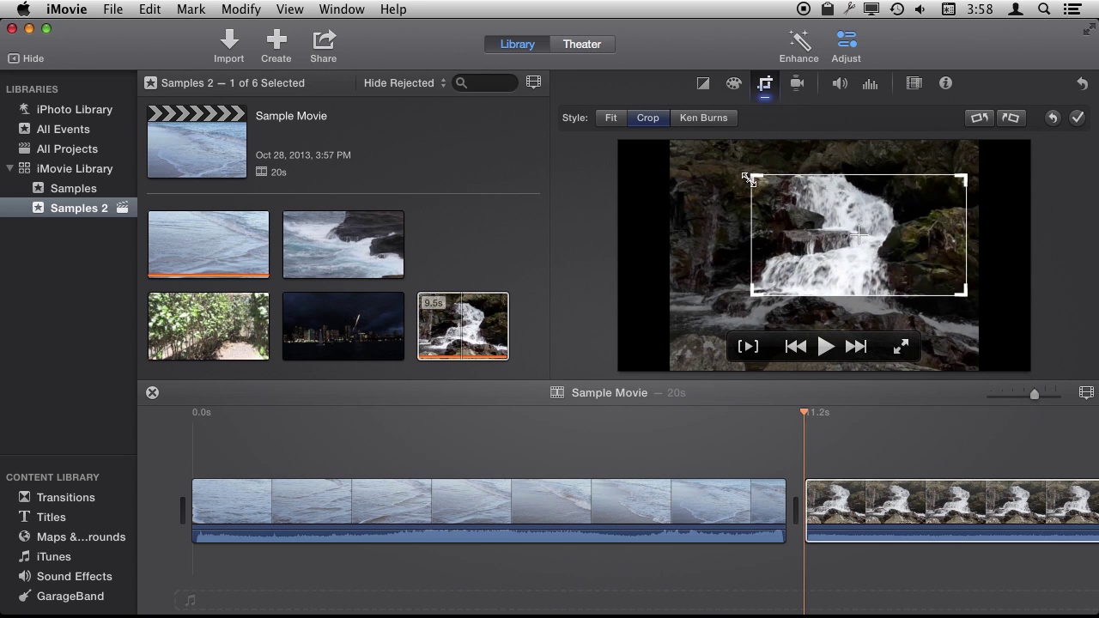
left_click_drag(747, 178, 550, 107)
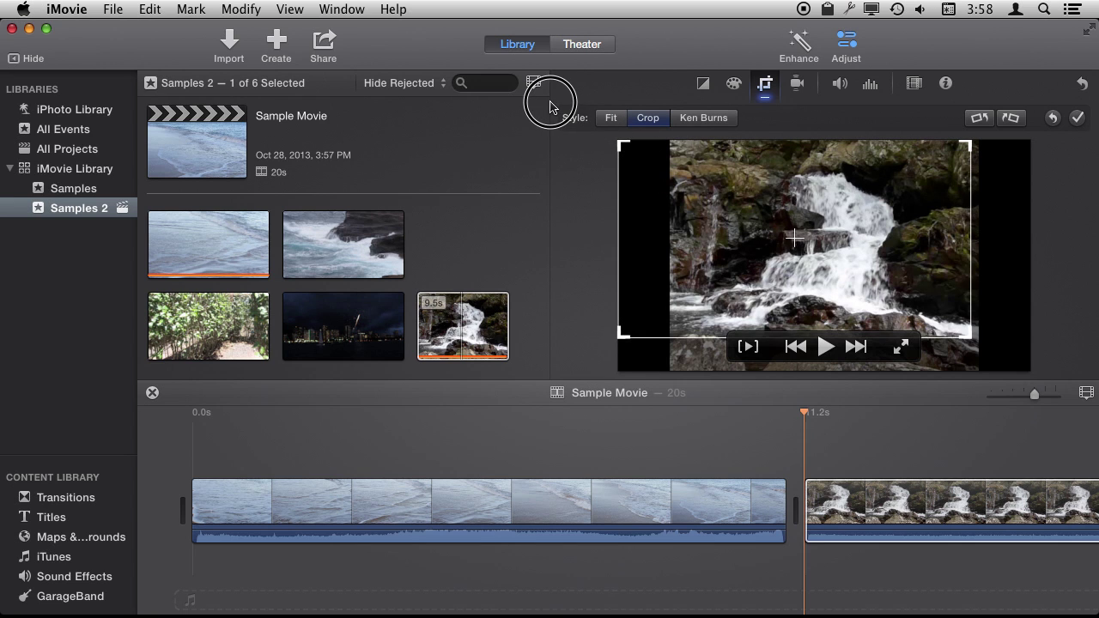
left_click_drag(801, 208, 827, 220)
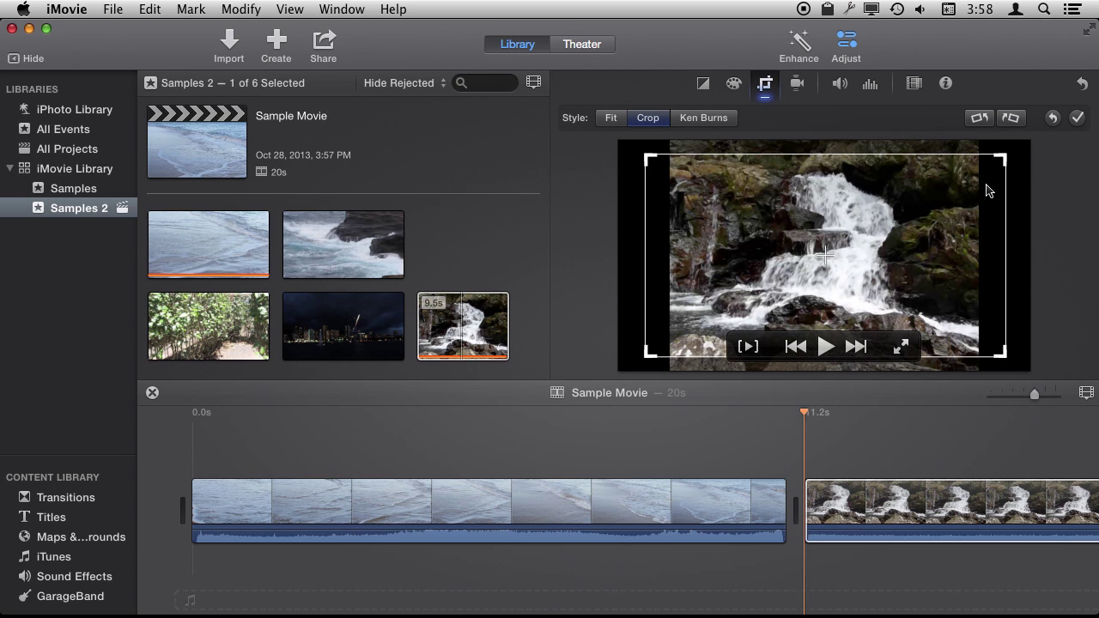
left_click_drag(833, 209, 828, 209)
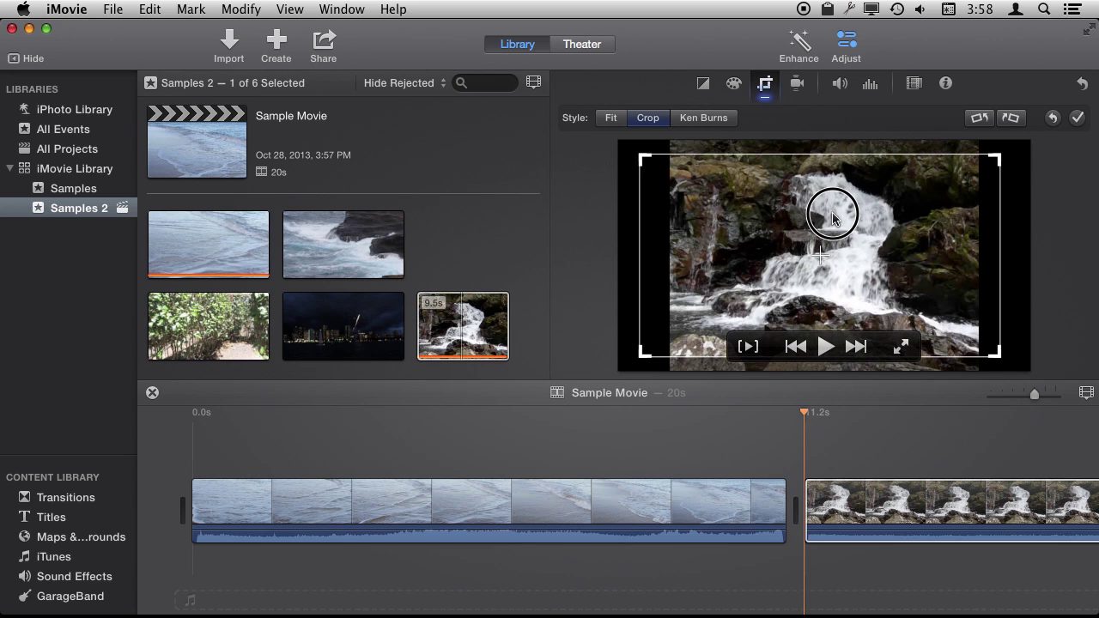
left_click_drag(839, 221, 845, 229)
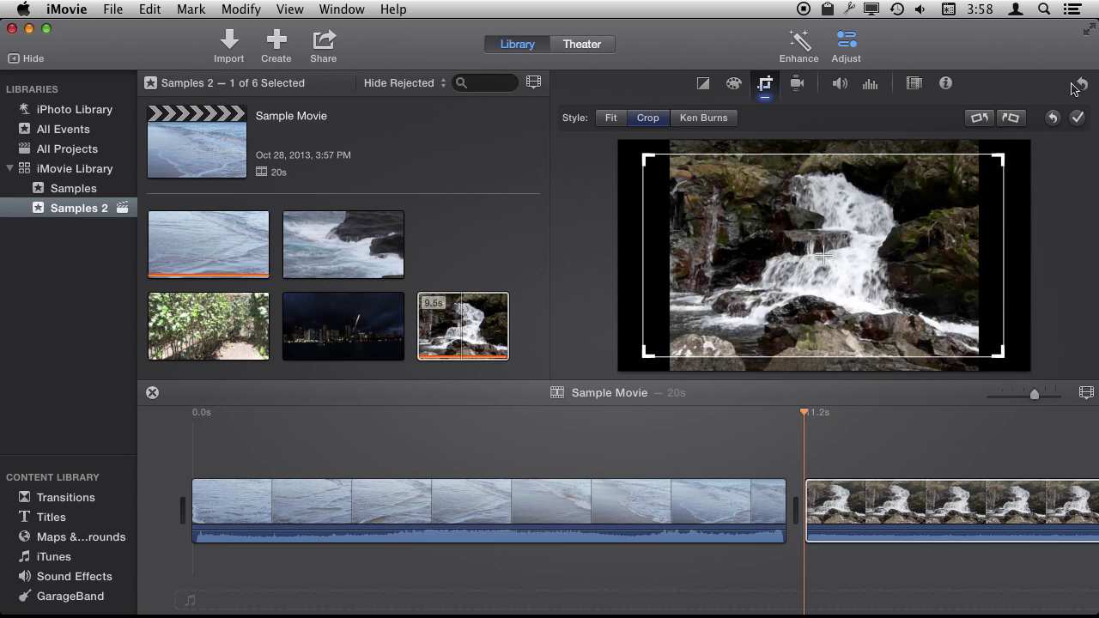
- Apply the waterfall crop and skim the cropped clip in the timeline
left_click(851, 57)
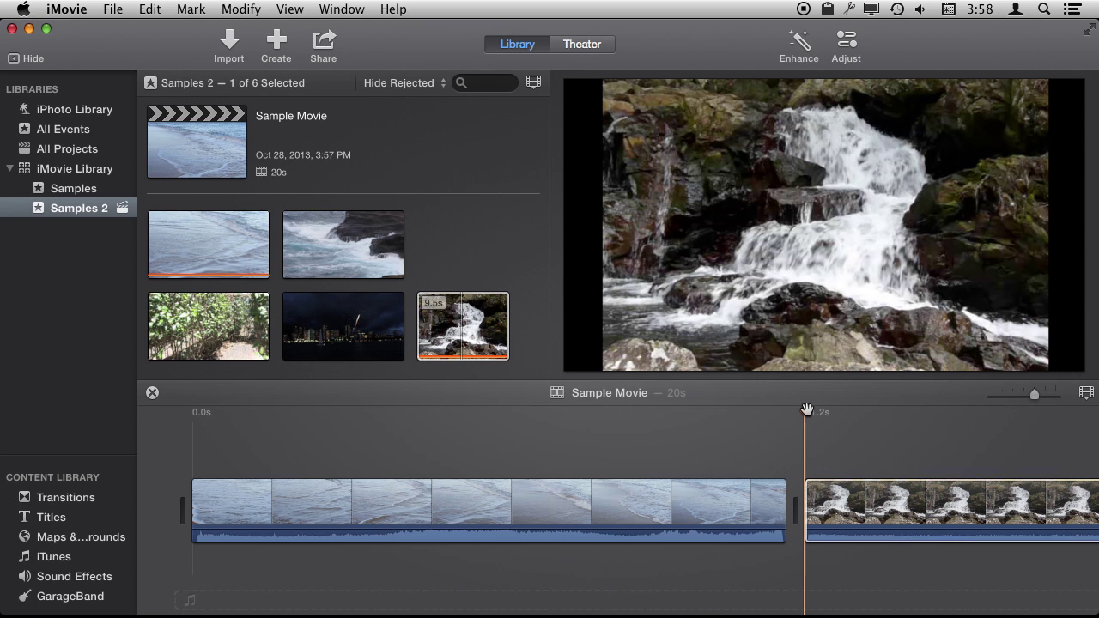
left_click_drag(829, 412, 917, 412)
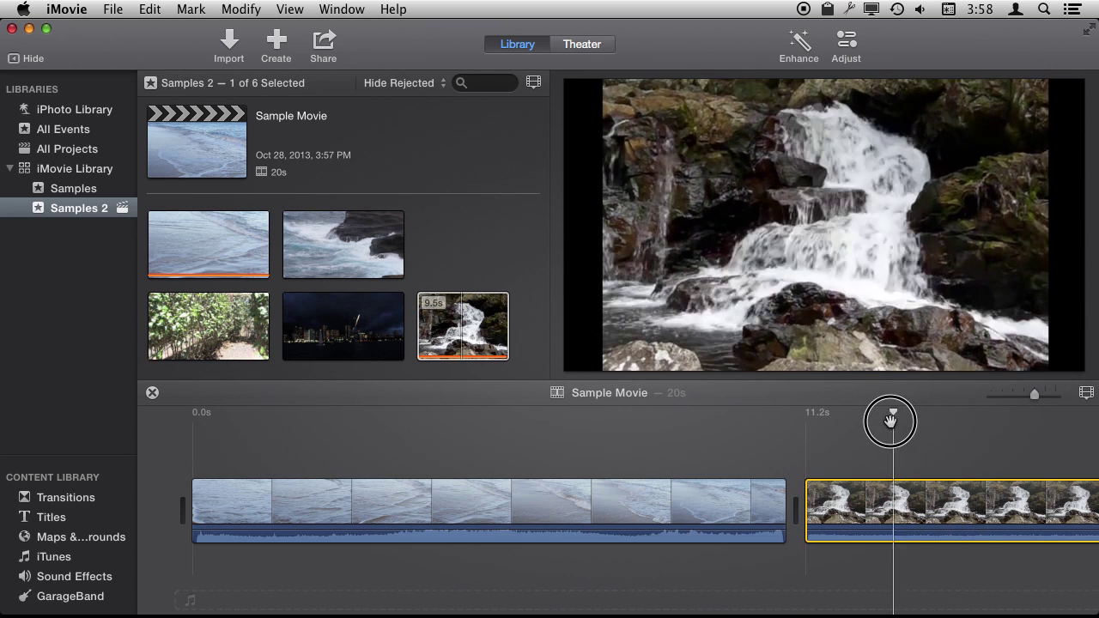
left_click_drag(917, 412, 888, 411)
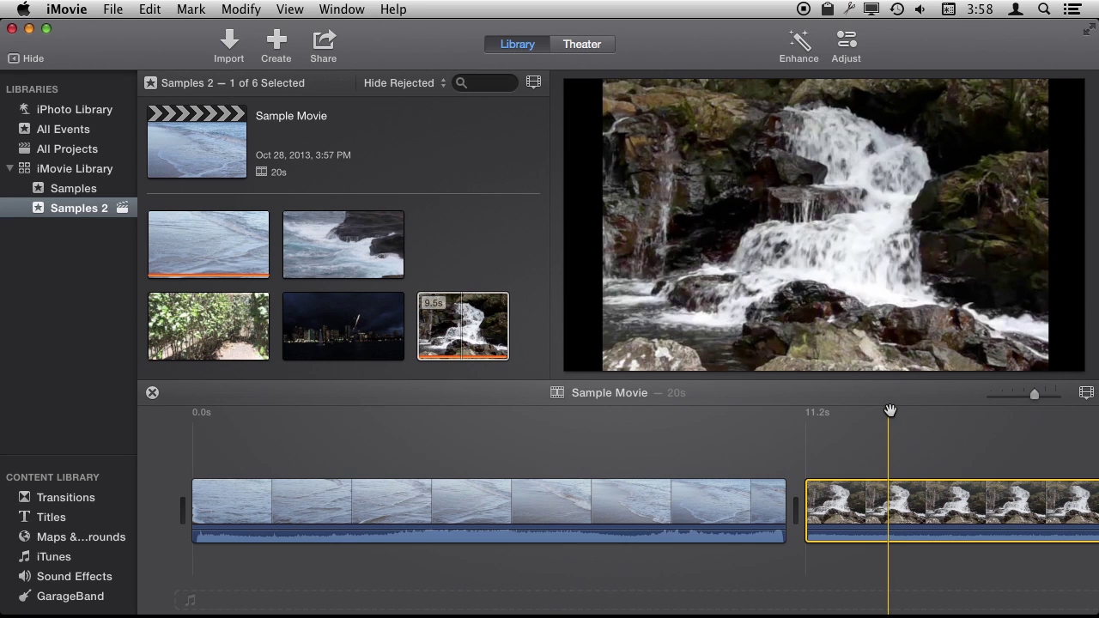
left_click(845, 48)
- Try the Fit style on the waterfall clip, then switch it to Ken Burns
left_click(765, 86)
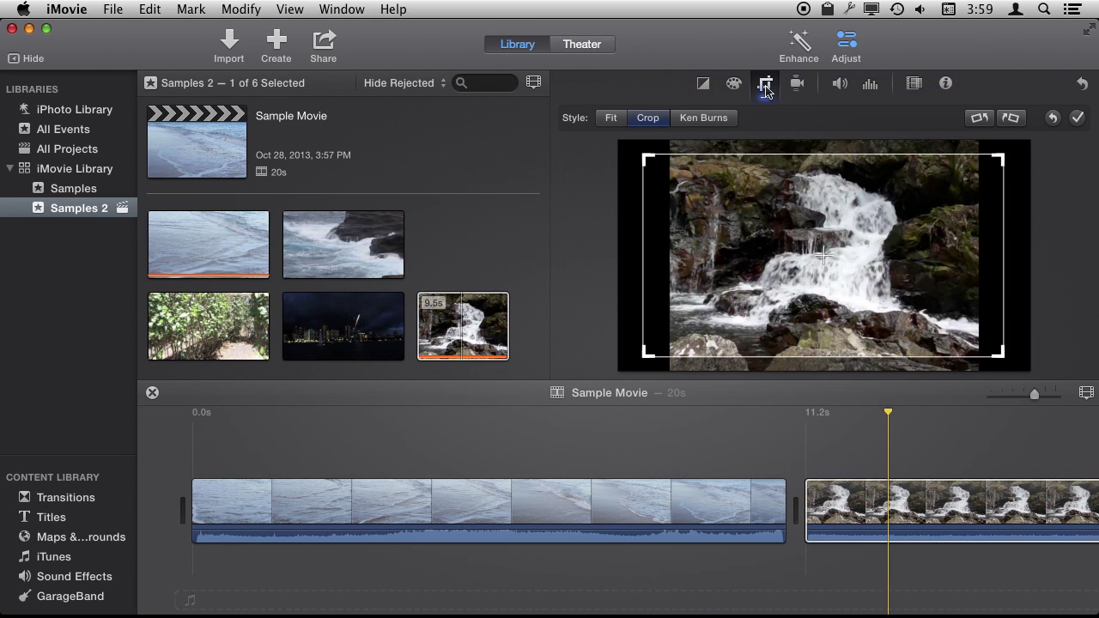
left_click(610, 120)
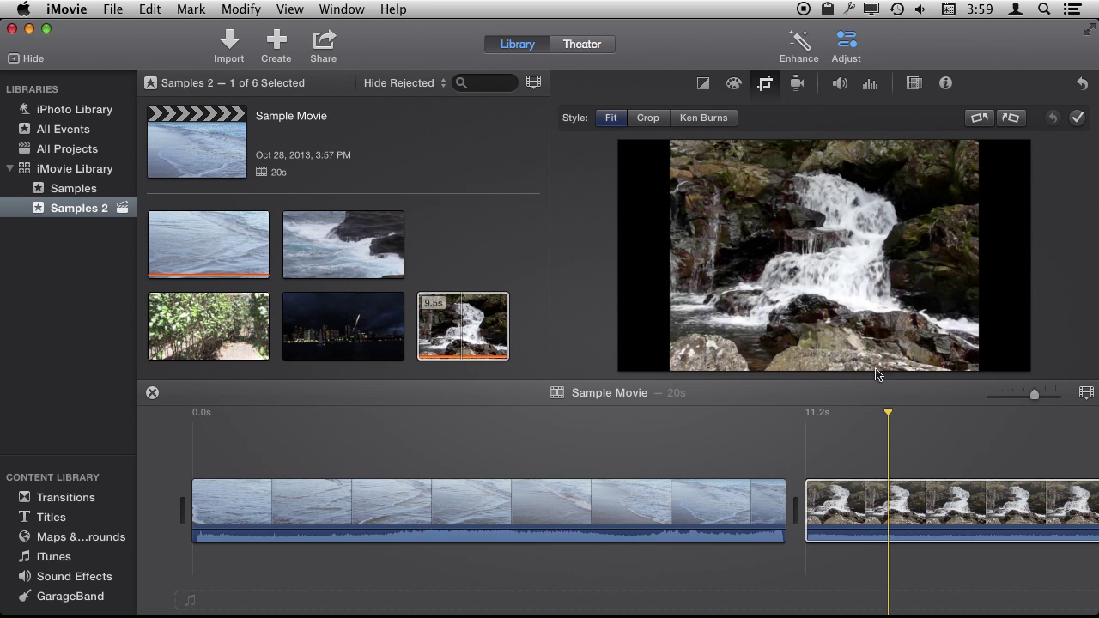
left_click(705, 120)
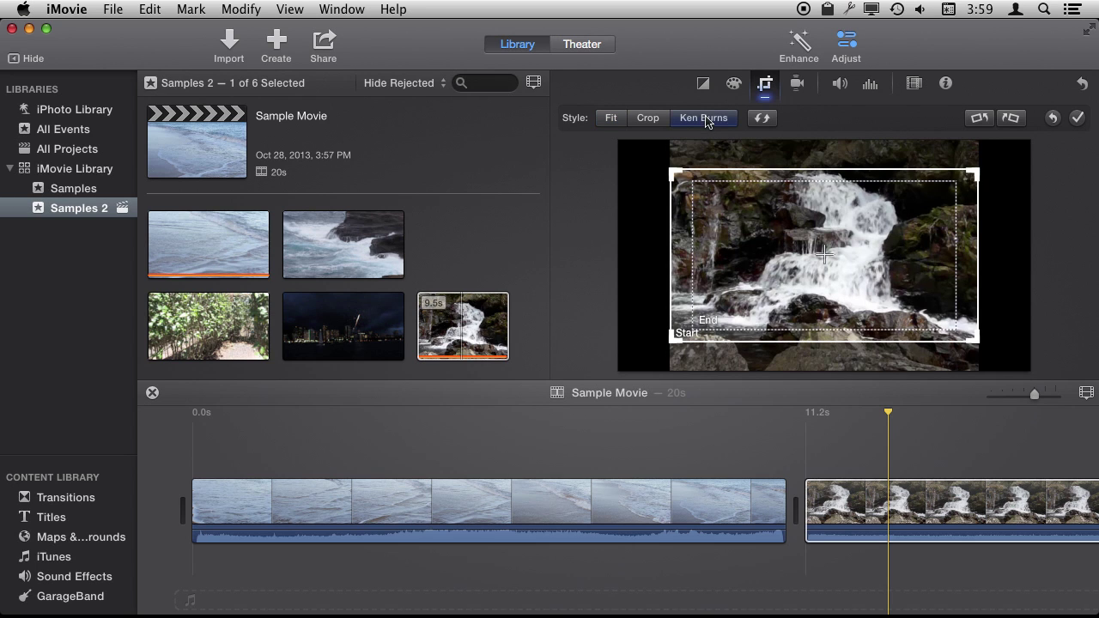
mouse_move(824, 255)
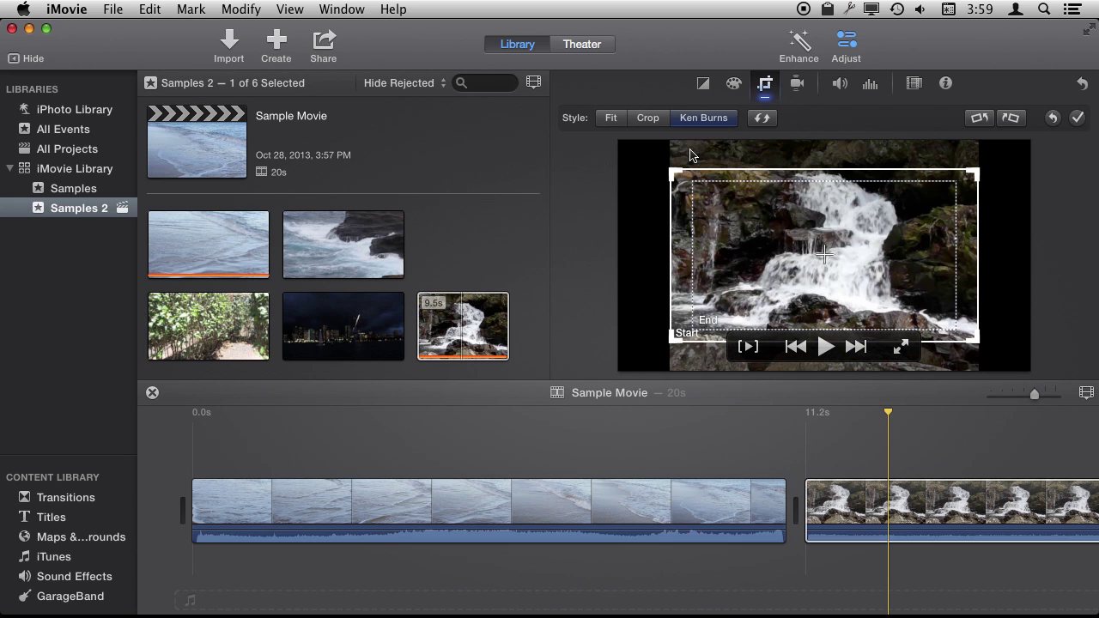
- Review the waterfall clip's Ken Burns start and end frames
left_click(741, 224)
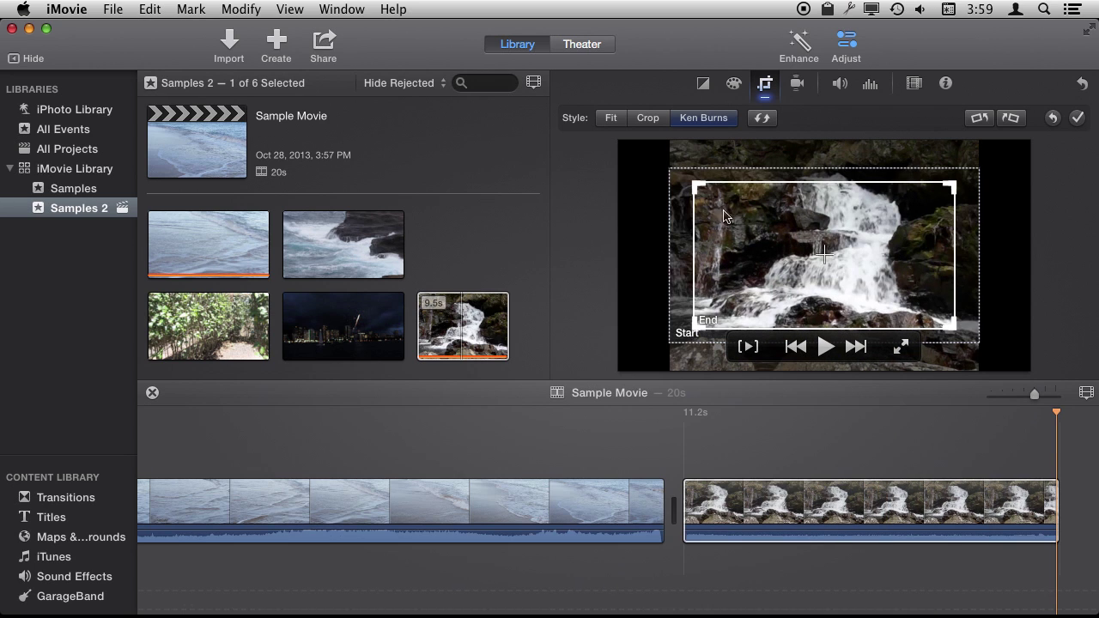
left_click(678, 178)
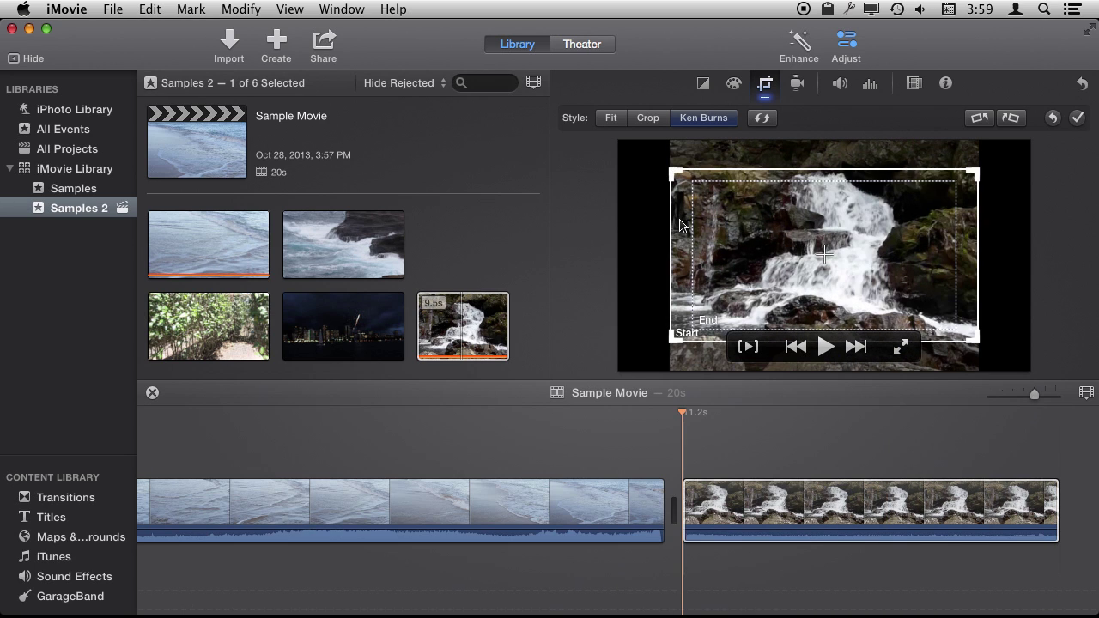
left_click(721, 247)
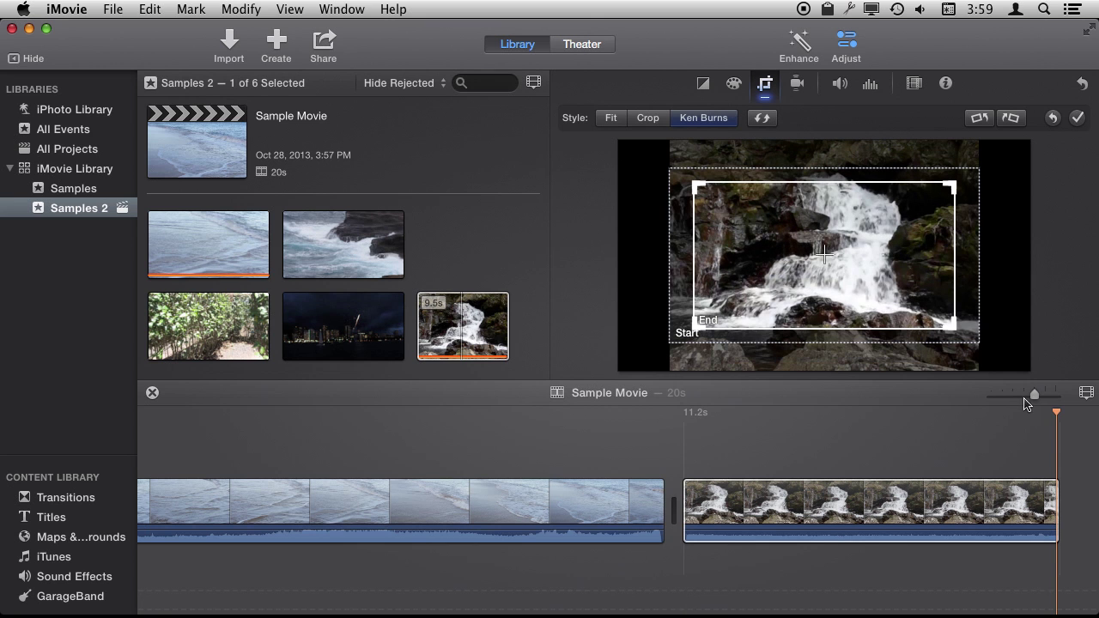
- Close the crop controls and scrub through the Ken Burns waterfall clip
left_click_drag(1054, 414, 933, 418)
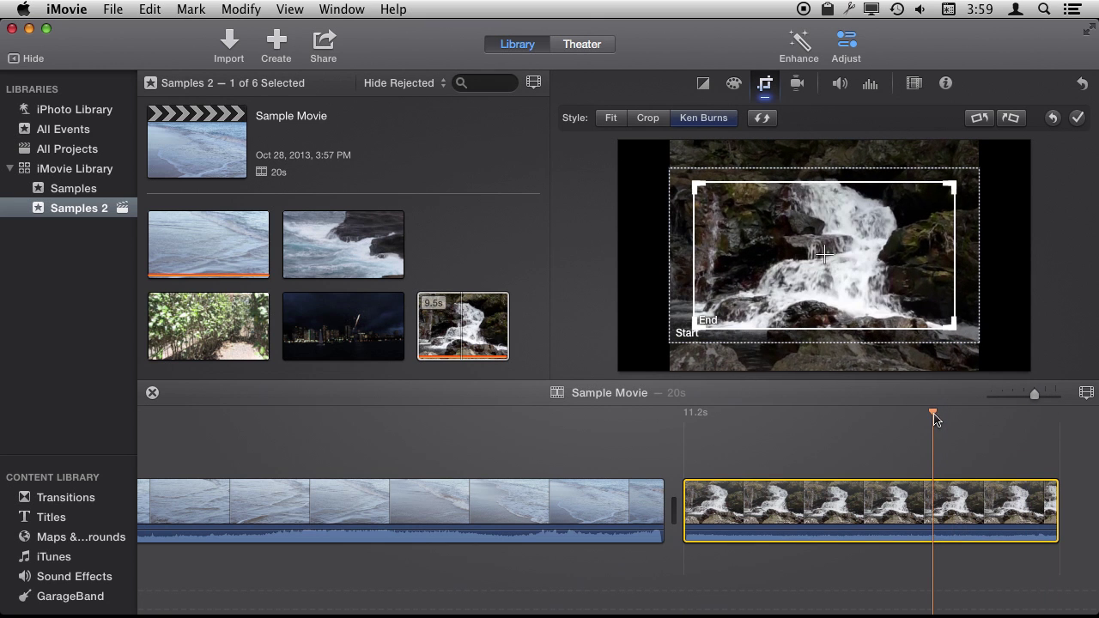
left_click(847, 40)
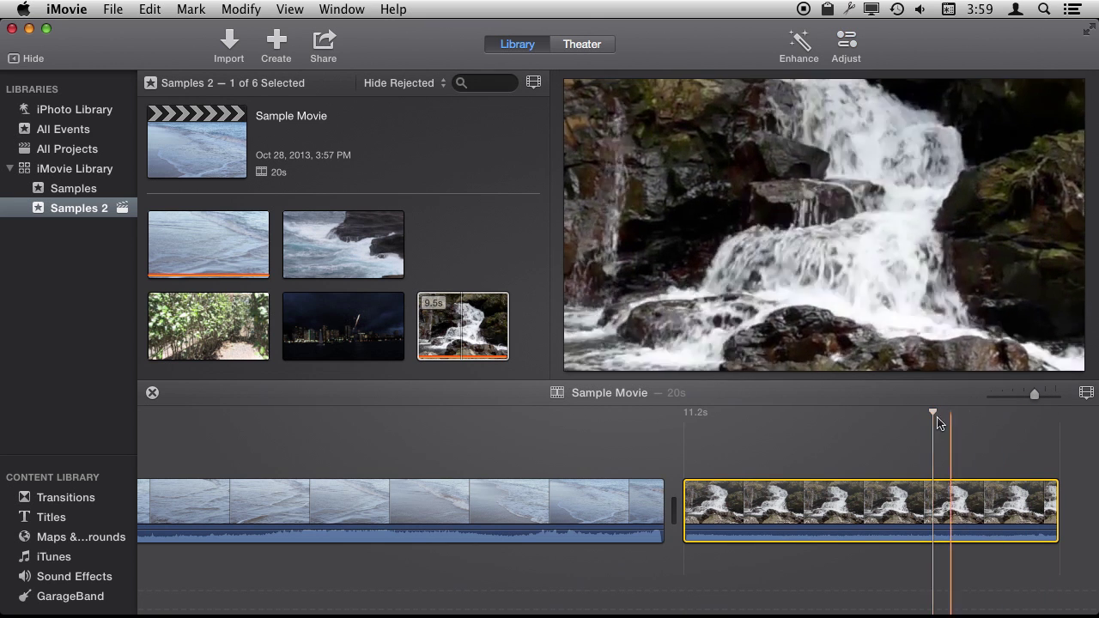
mouse_move(933, 412)
left_mouse_down()
mouse_move(1039, 418)
mouse_move(848, 404)
mouse_move(1043, 405)
mouse_move(1025, 403)
left_mouse_up()
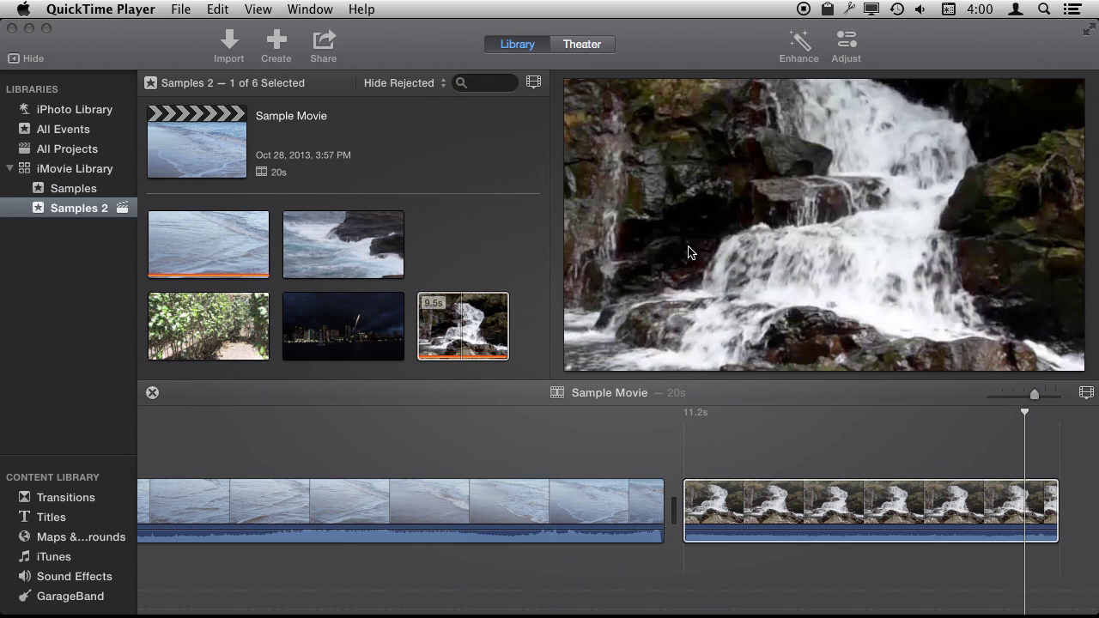
left_click(767, 508)
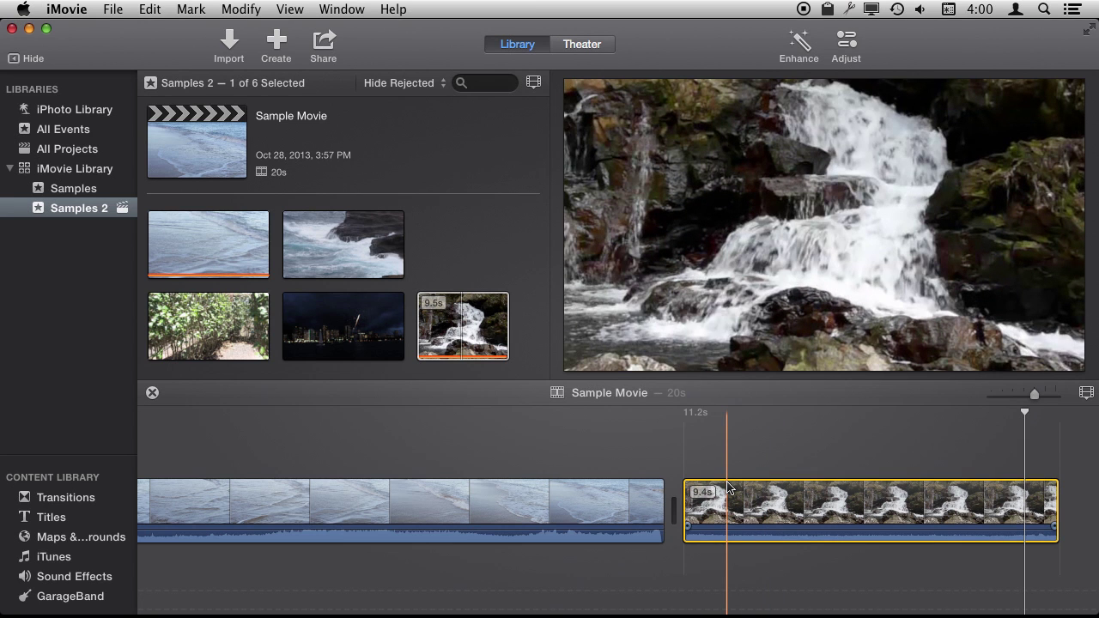
- Delete the waterfall clip and add the tree-lined path photo from iPhoto Library after the beach clip
key("Delete")
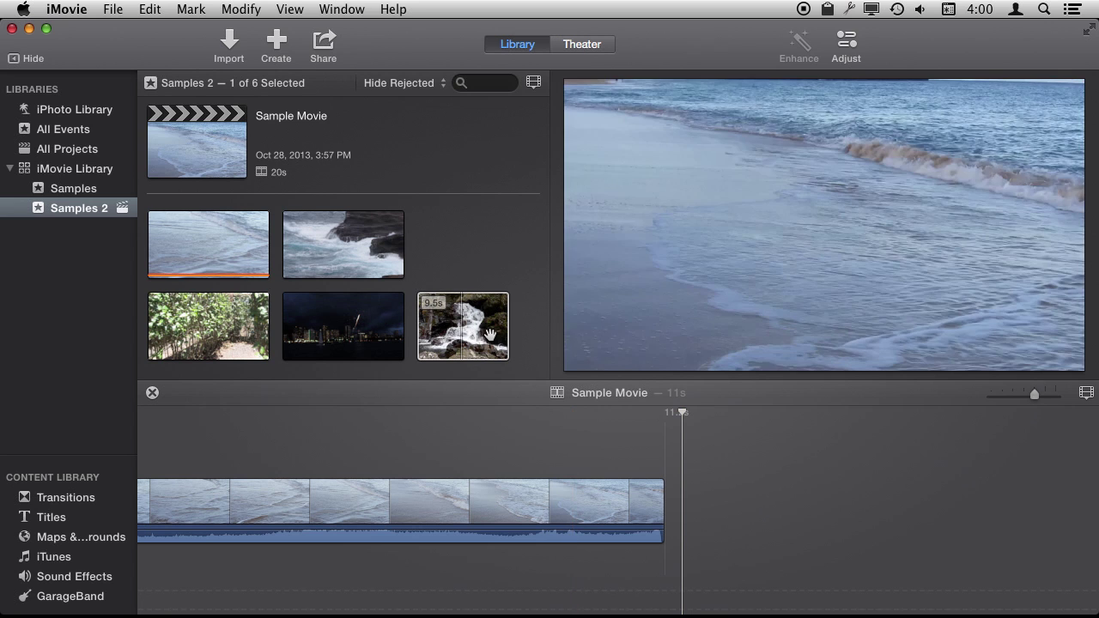
left_click(489, 333)
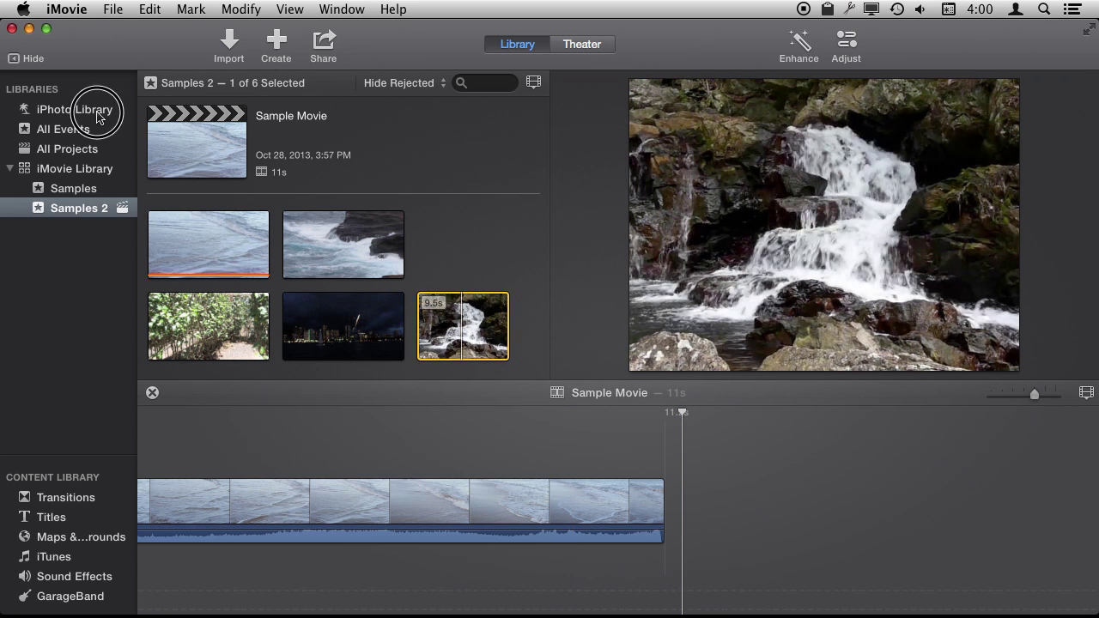
left_click(99, 117)
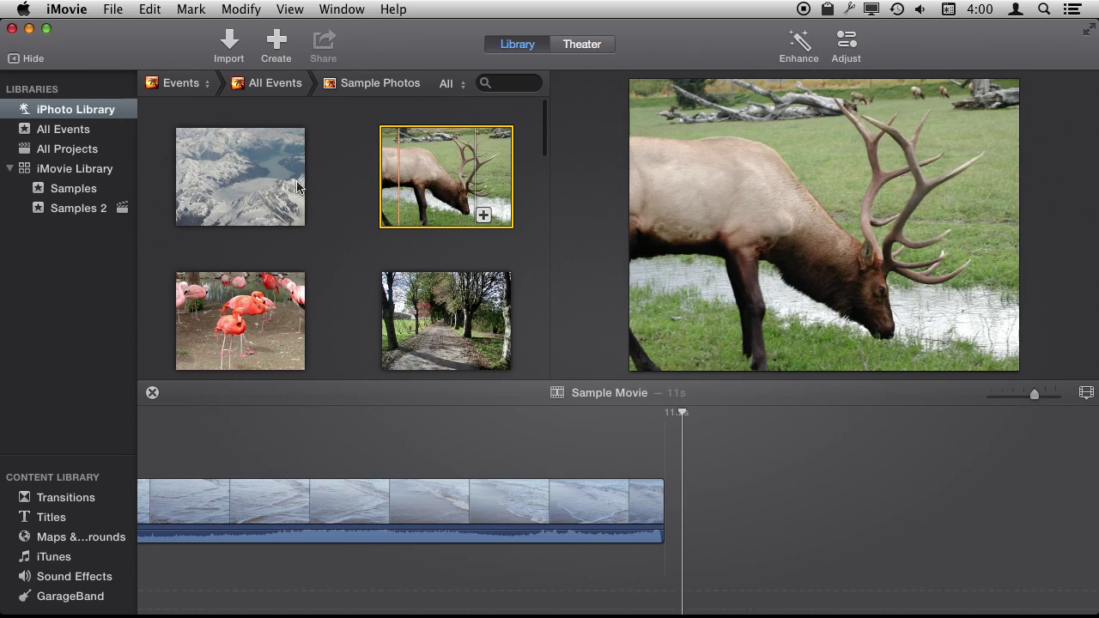
left_click_drag(433, 309, 709, 496)
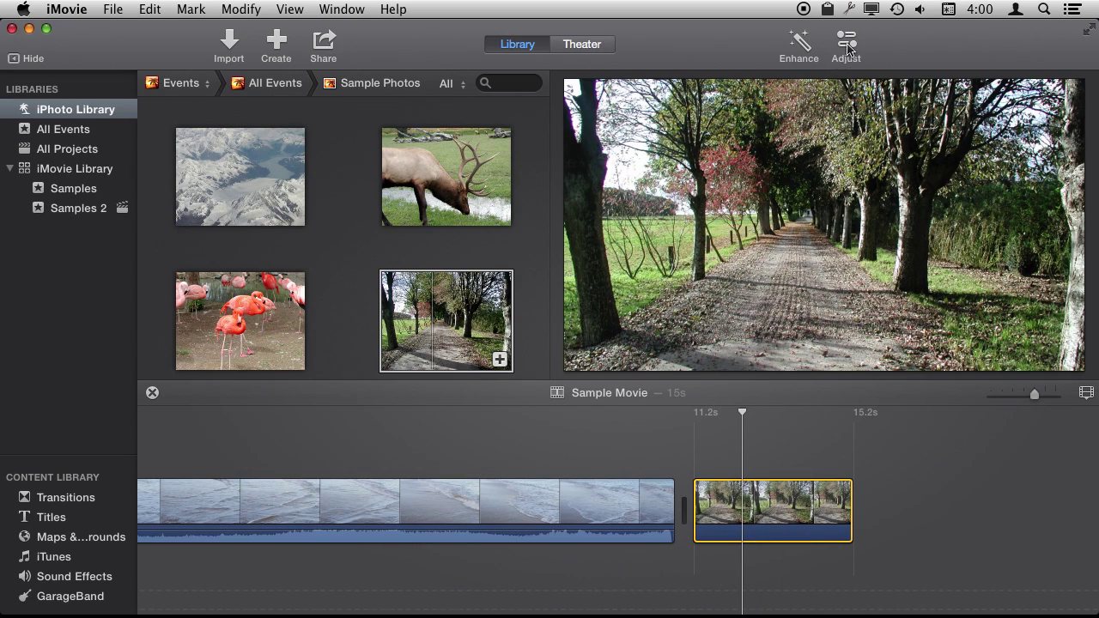
left_click(848, 49)
- Set the path photo to Crop, tighten the crop frame around the path, and apply it
left_click(762, 83)
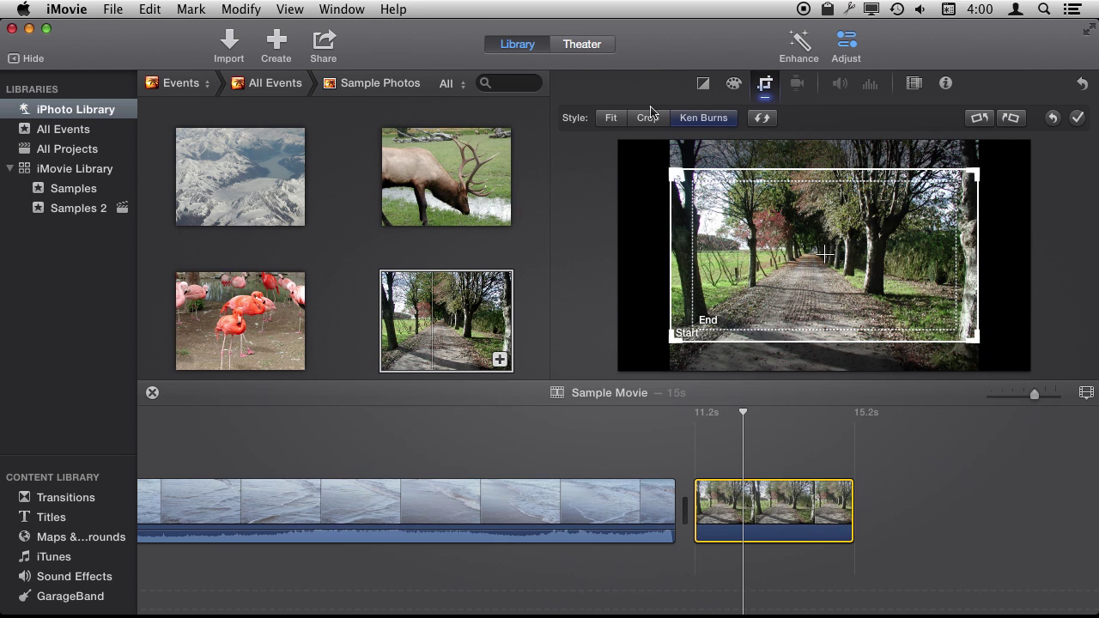
left_click(611, 118)
mouse_move(679, 256)
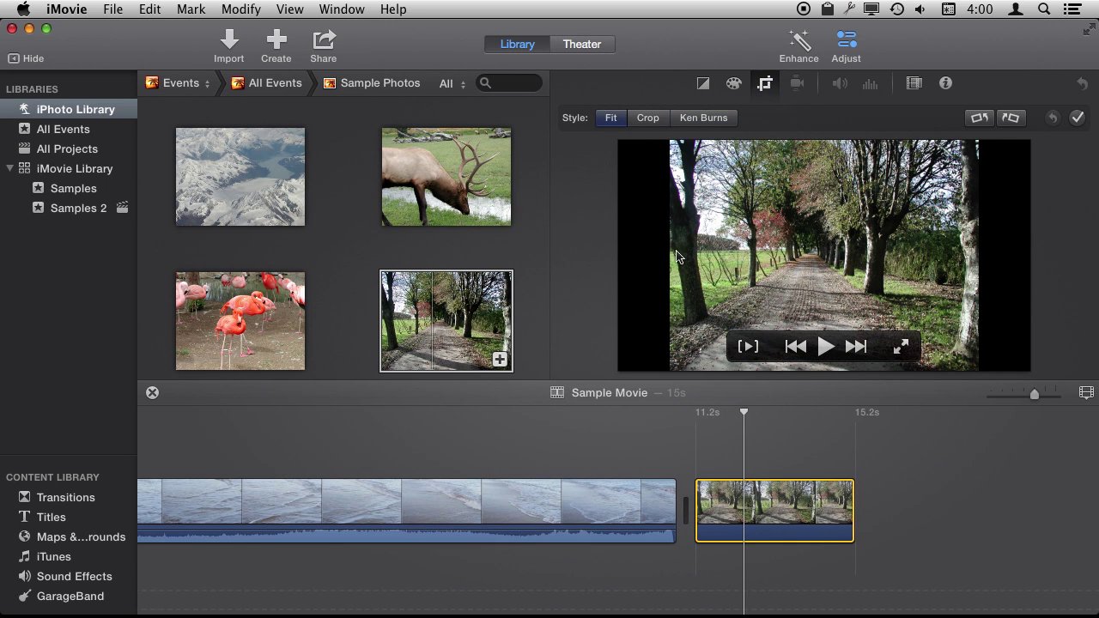
left_click(648, 120)
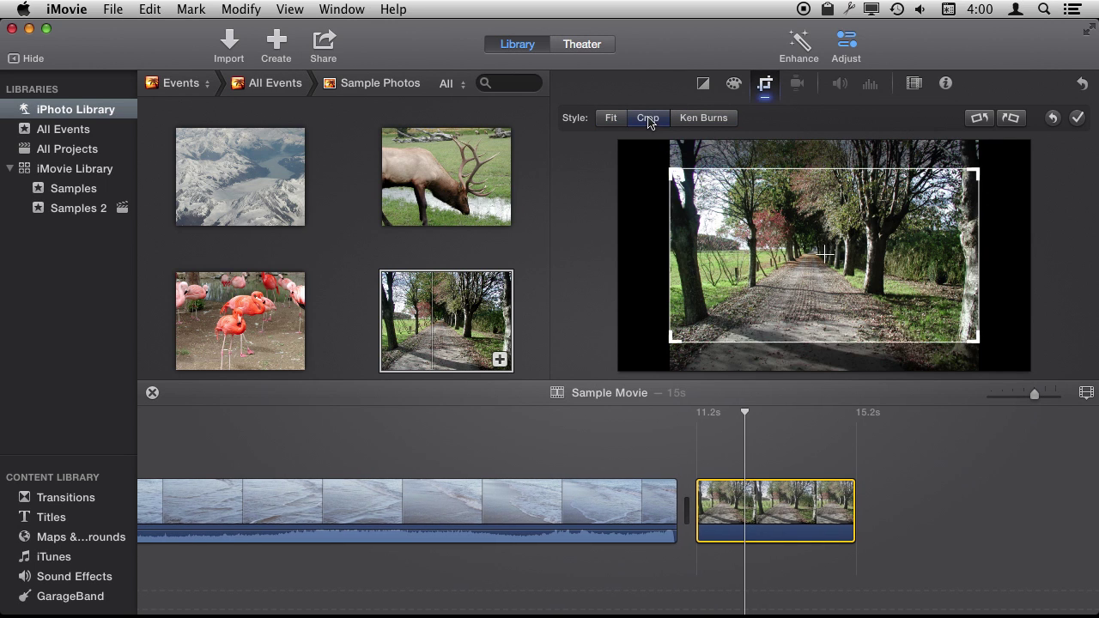
left_click_drag(794, 279, 797, 274)
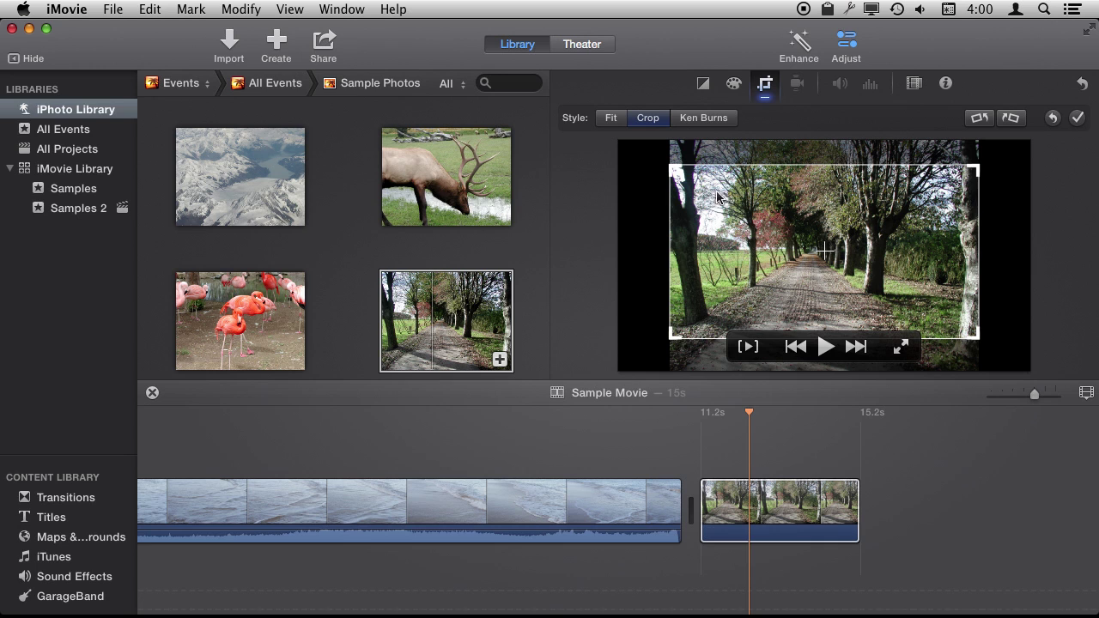
left_click_drag(979, 335, 926, 307)
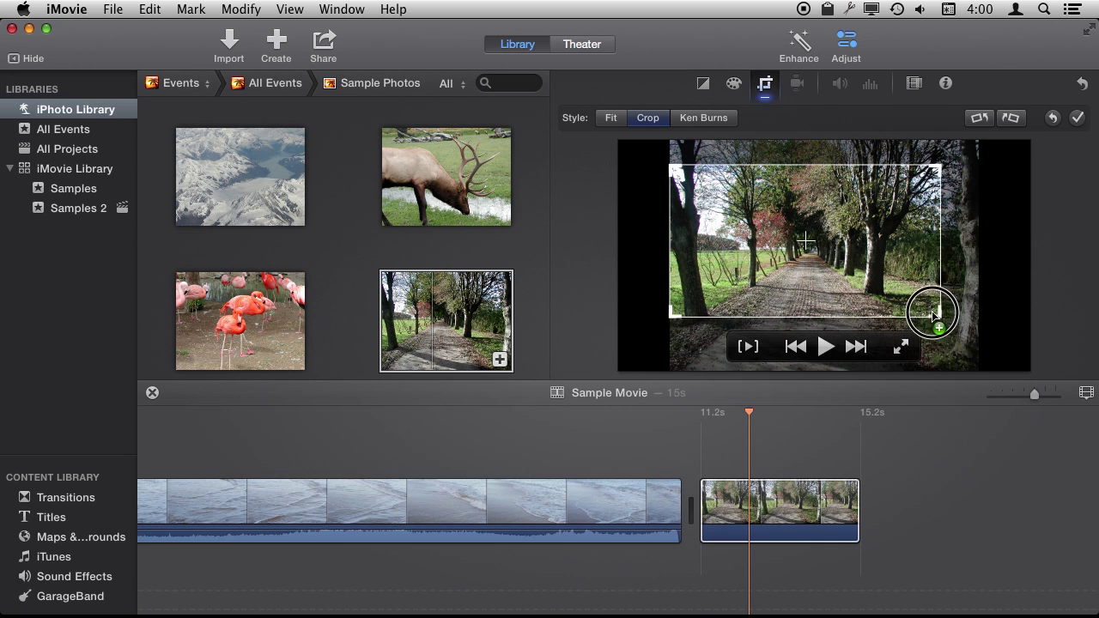
left_click_drag(840, 266, 840, 276)
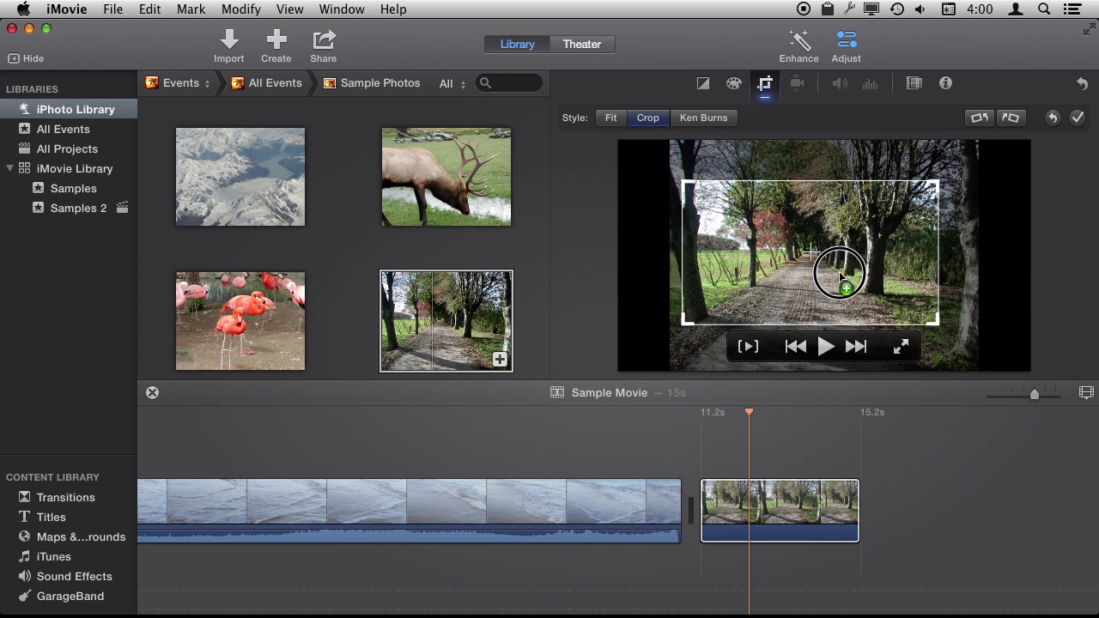
left_click(846, 43)
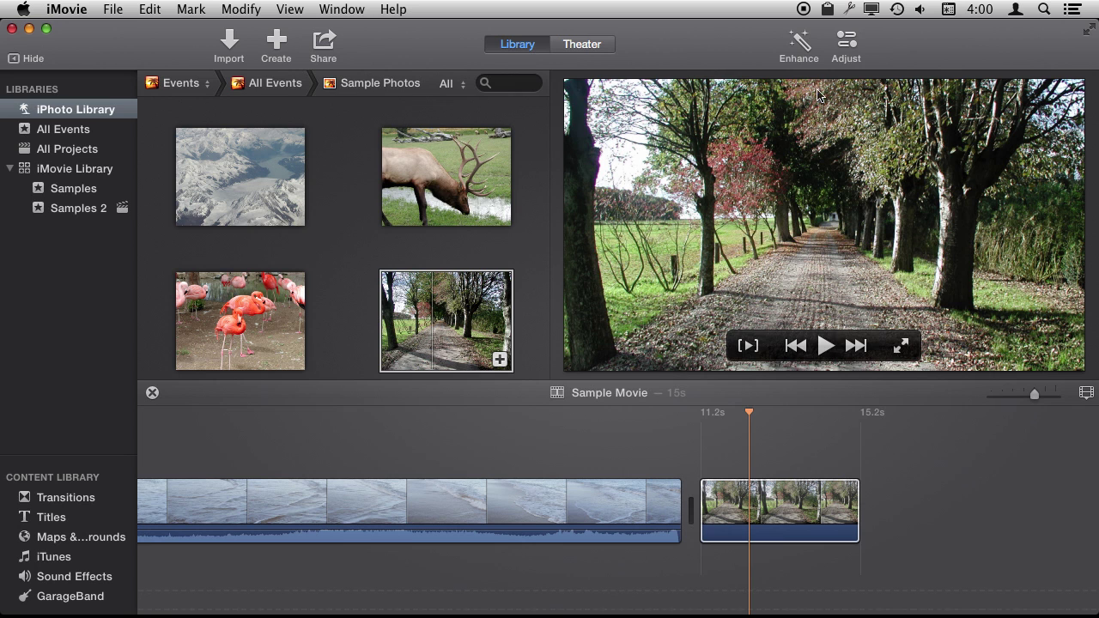
left_click(846, 41)
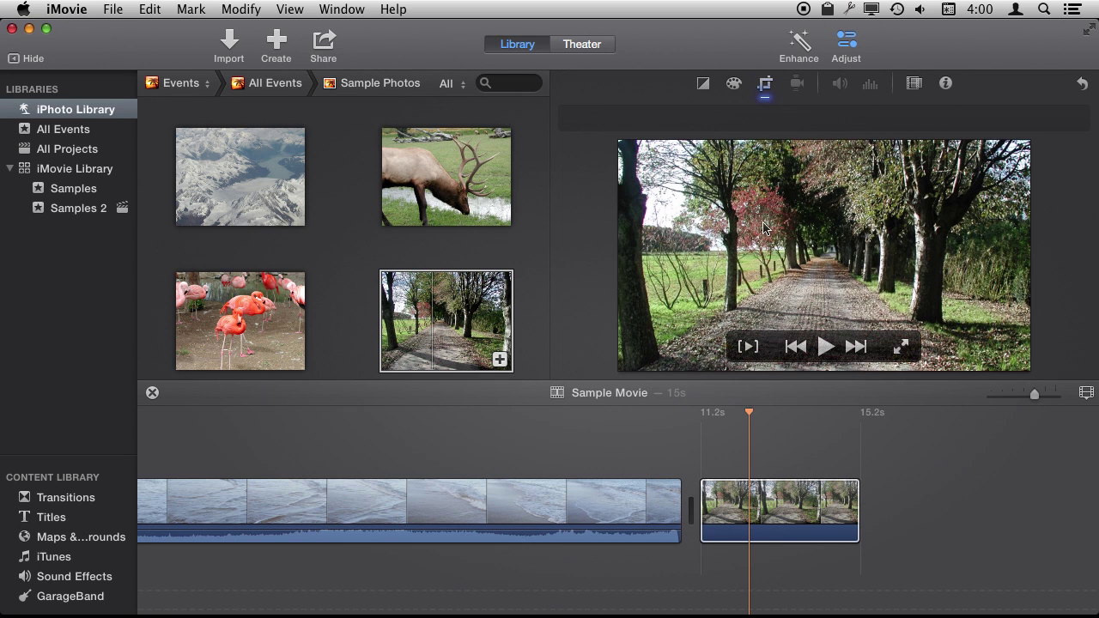
- Switch the path photo's cropping style back to Fit and close the adjustments
left_click(764, 86)
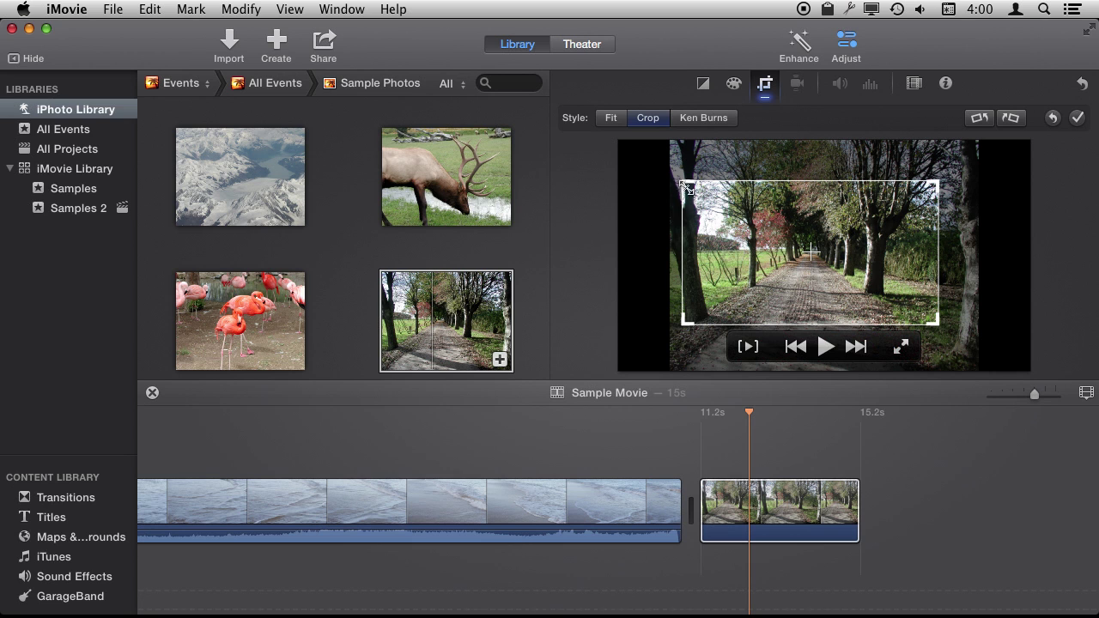
left_click(611, 118)
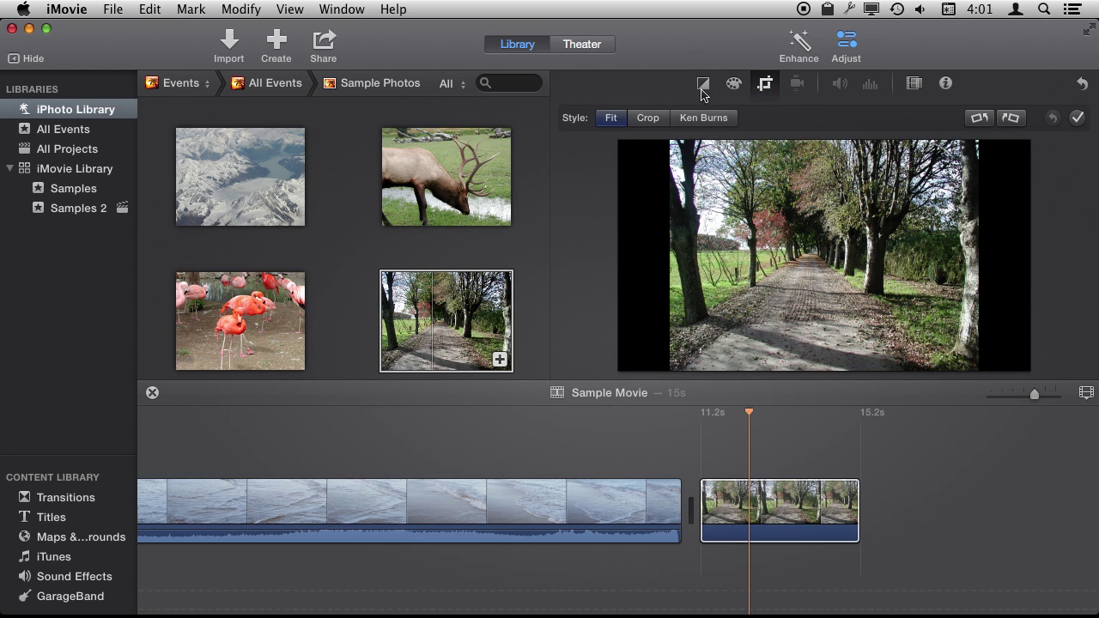
left_click(846, 41)
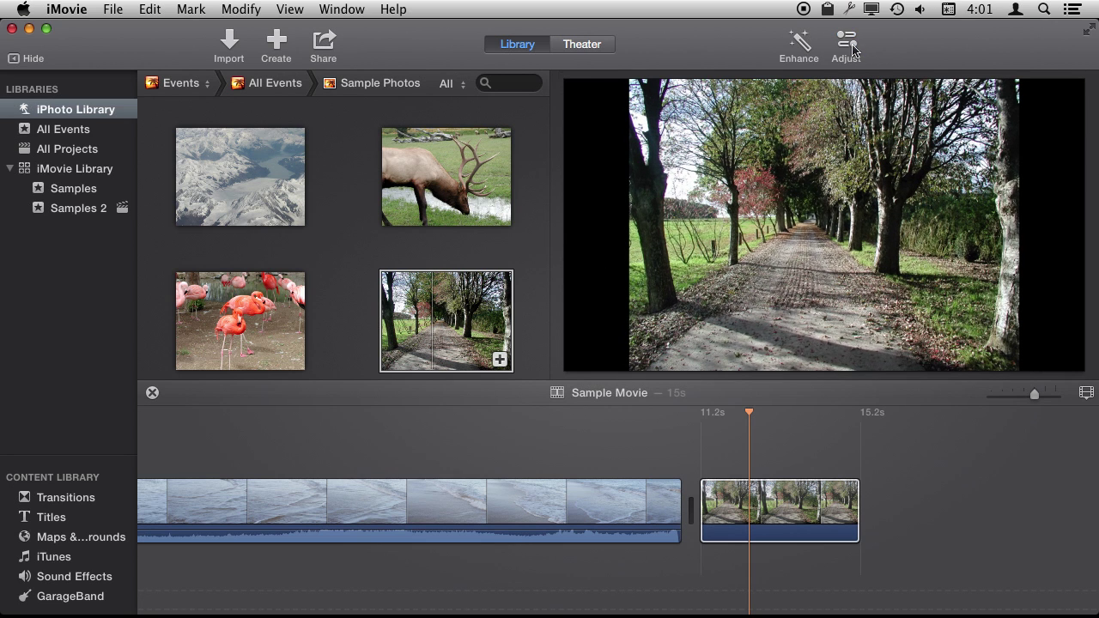